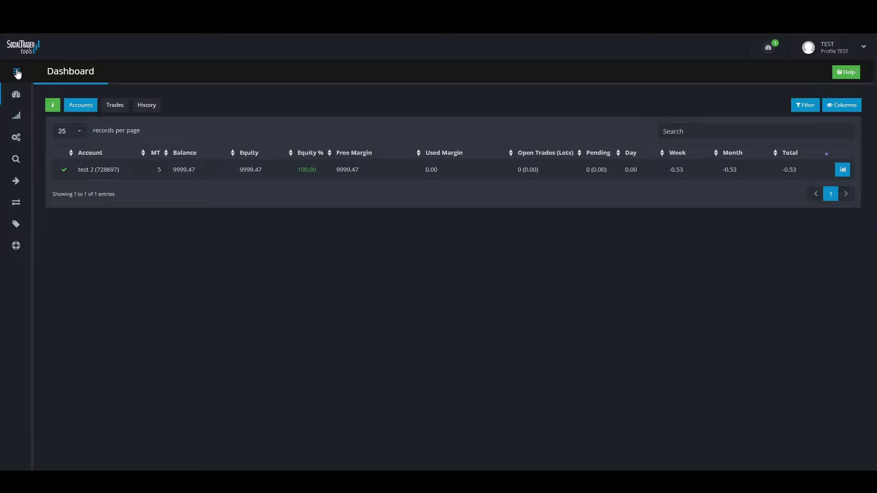
Open the management page of the Signal Provider section.
click(17, 72)
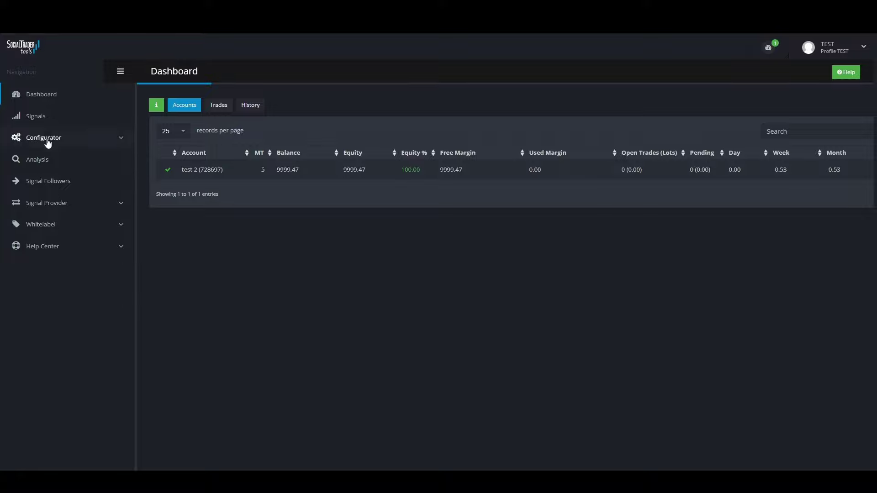
click(59, 208)
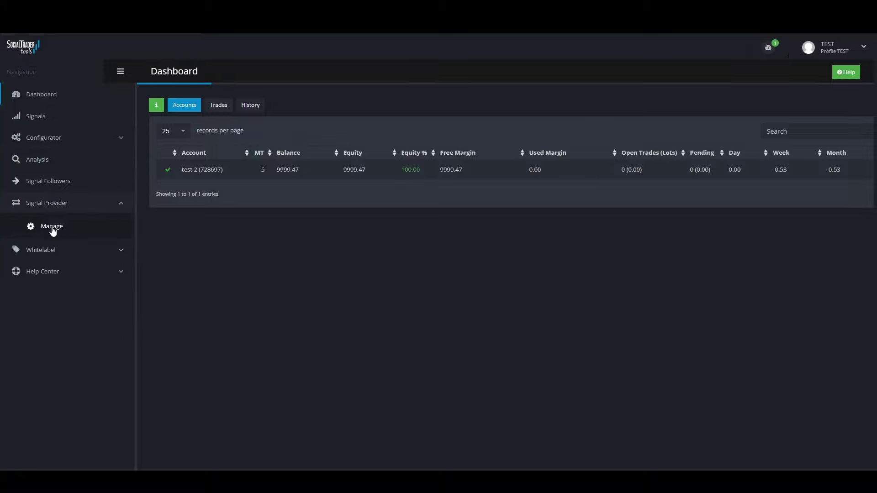
click(52, 227)
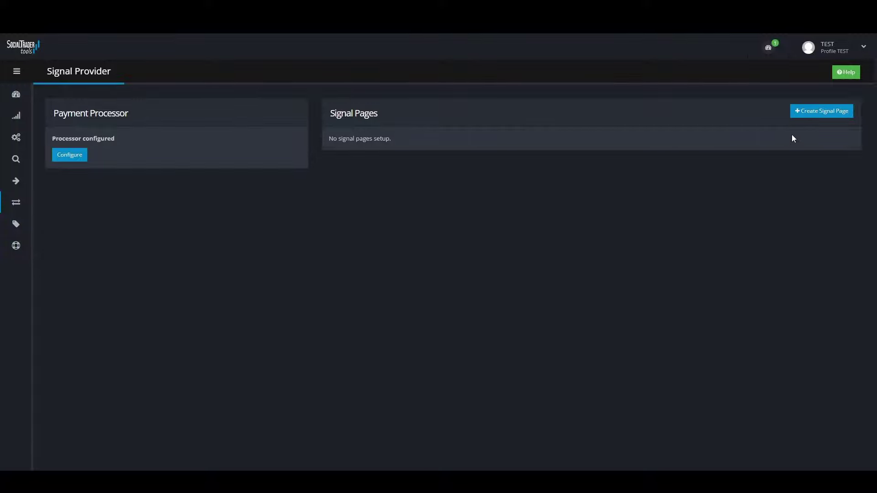
Create a signal page for the test 2 account and accept the signal provider terms.
click(822, 113)
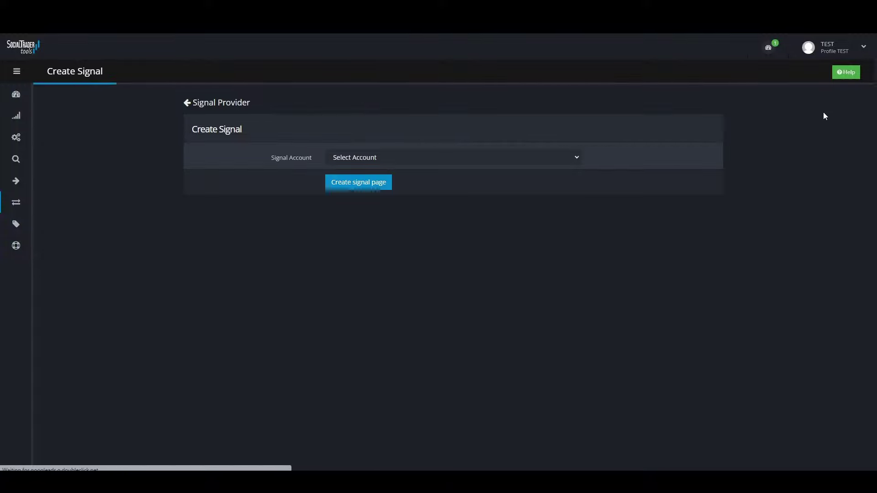
click(567, 158)
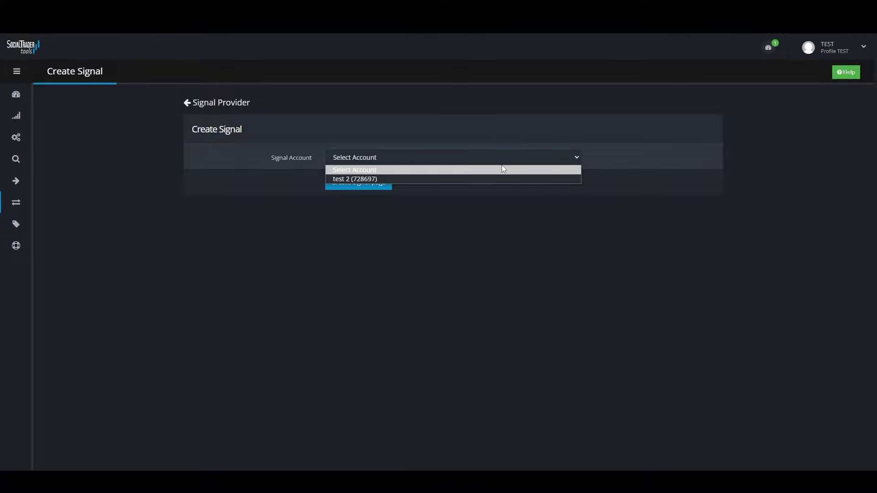
click(365, 179)
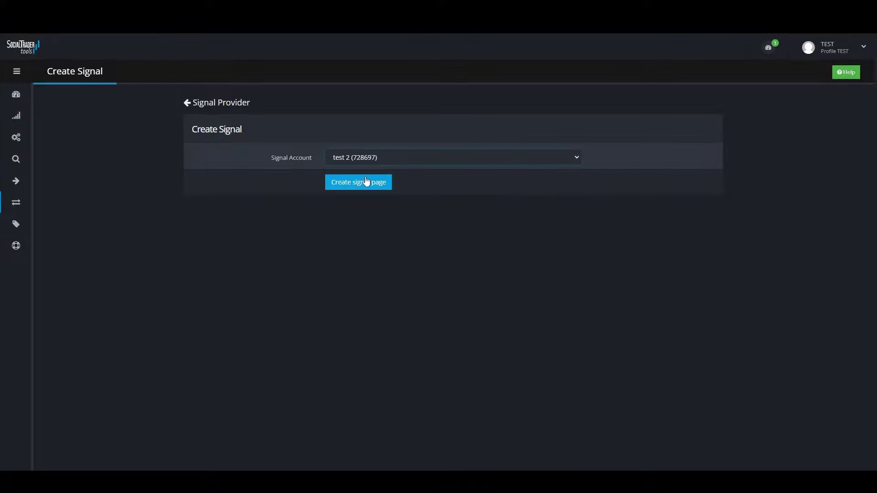
click(364, 185)
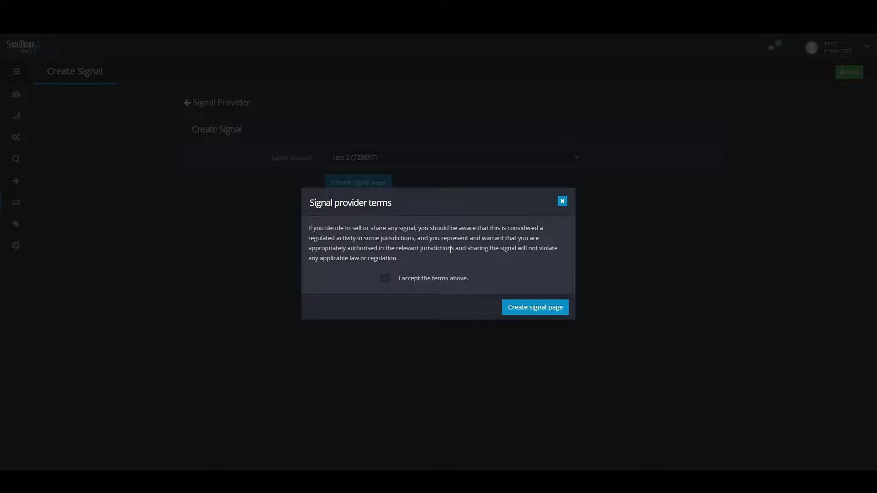
click(385, 279)
click(526, 313)
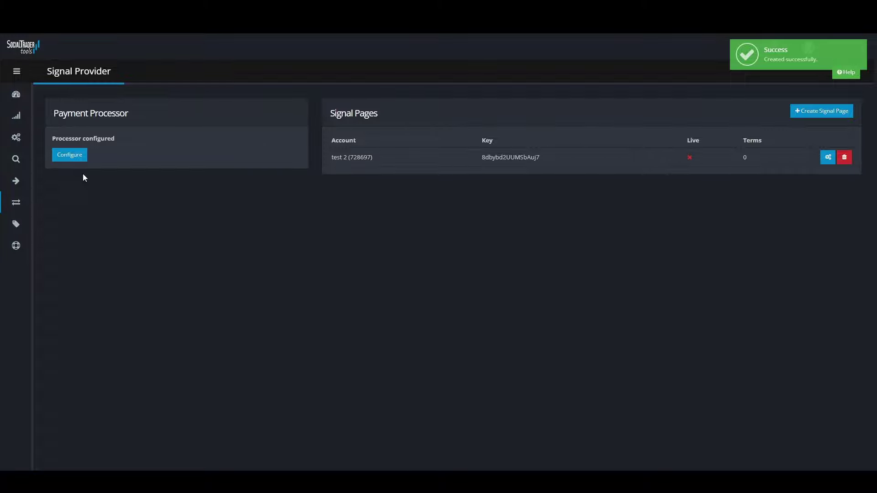
Configure PayPal as the payment processor for the signal provider and save the configuration.
click(73, 158)
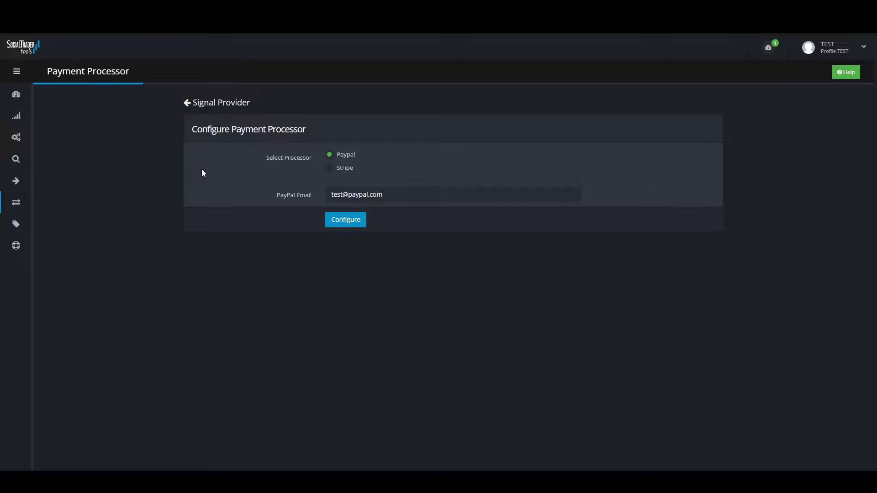
drag(411, 196, 329, 197)
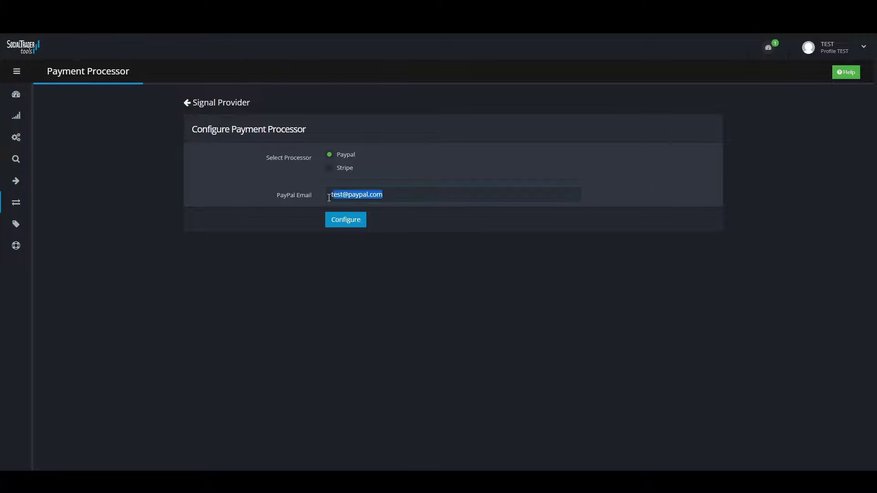
click(279, 220)
click(330, 169)
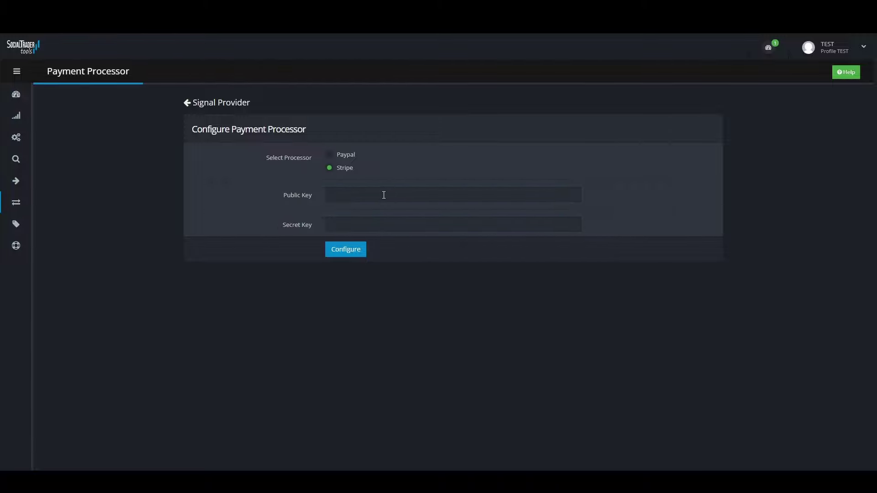
click(331, 155)
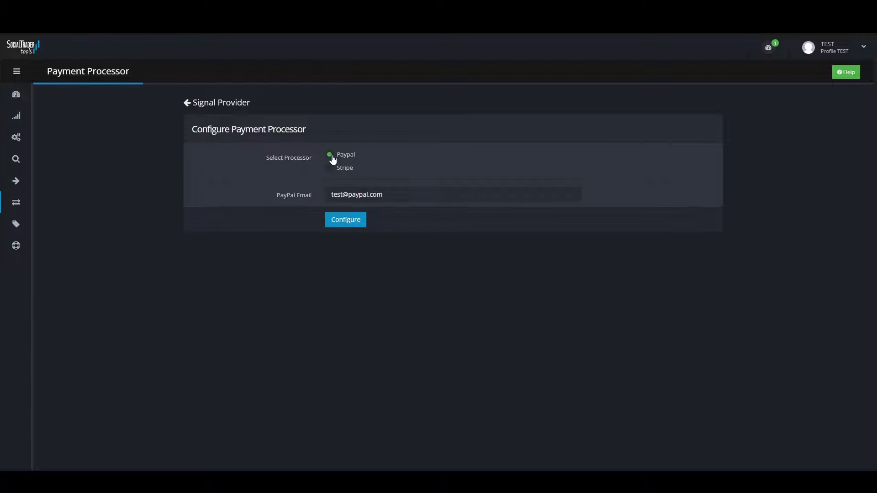
drag(396, 200, 334, 196)
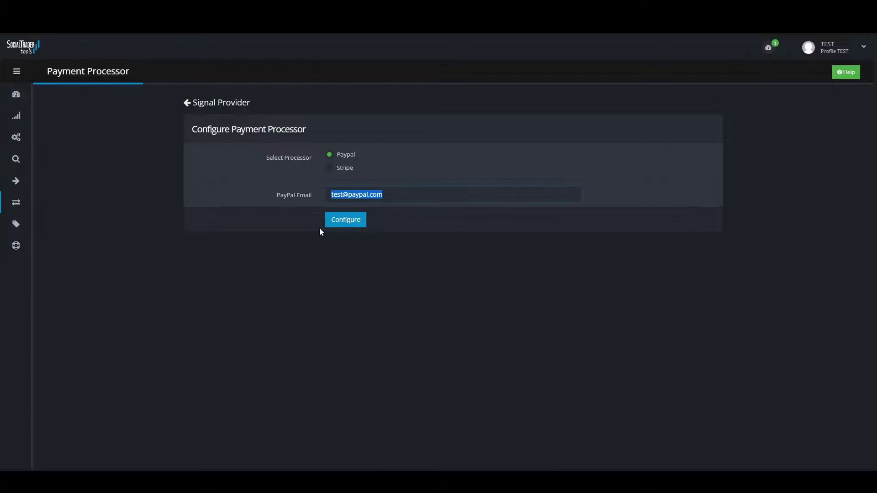
click(344, 221)
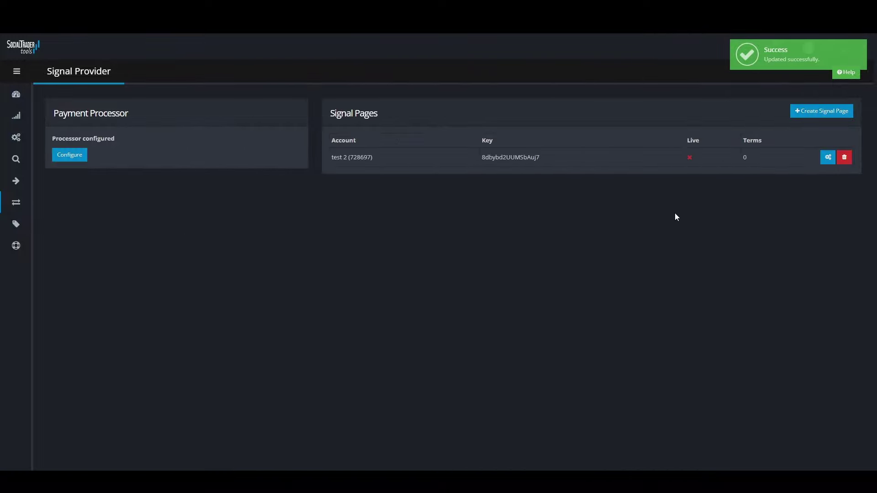
Start a new follower term for the test 2 signal page with Email Alerts and Trade Copy set to Yes.
click(828, 159)
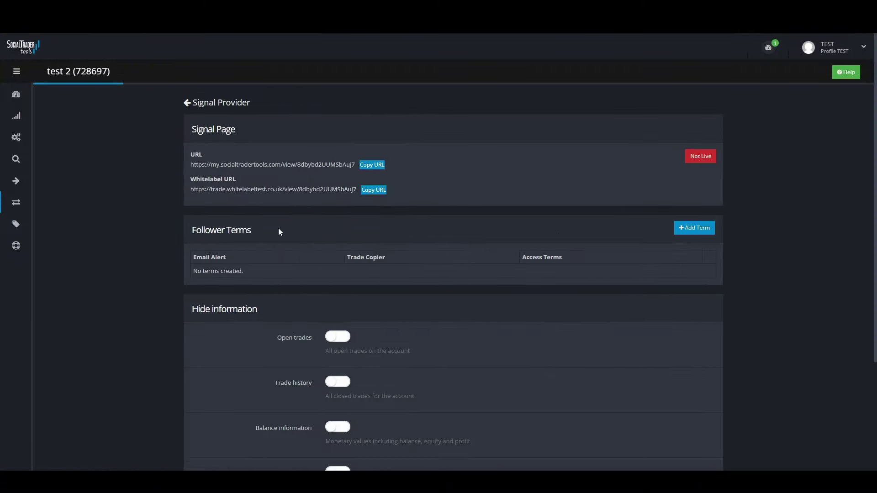
click(687, 228)
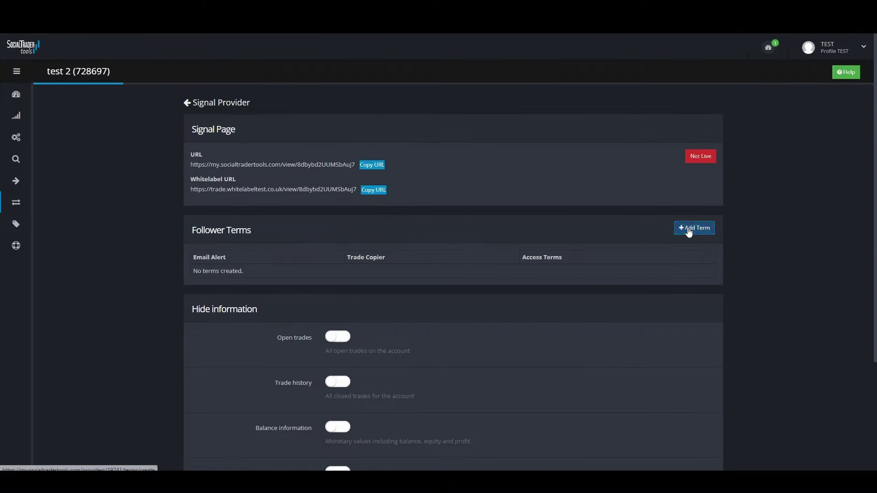
click(364, 161)
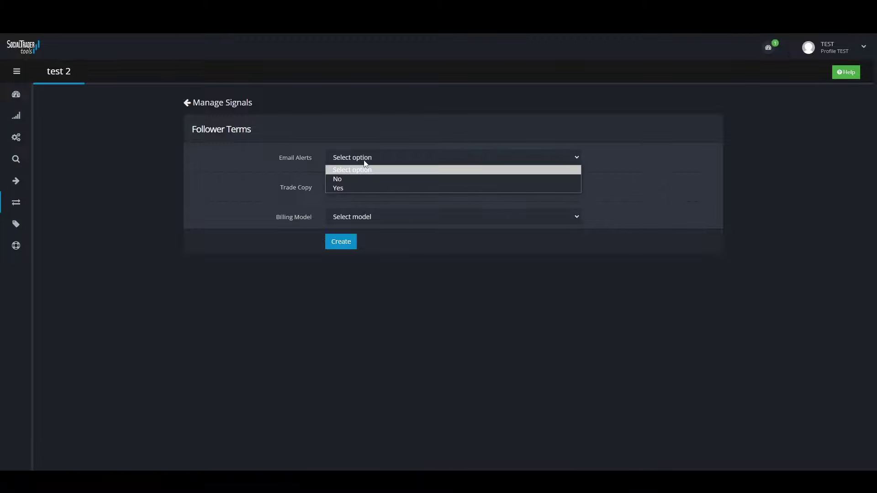
click(350, 188)
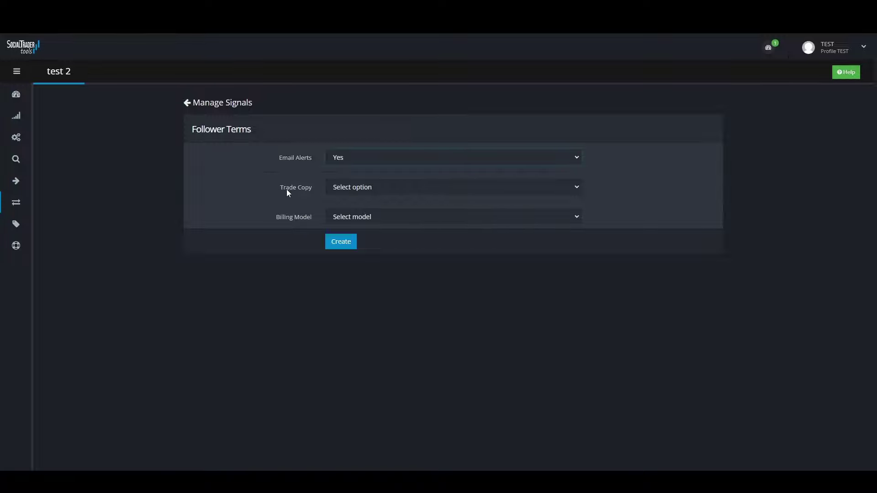
click(348, 188)
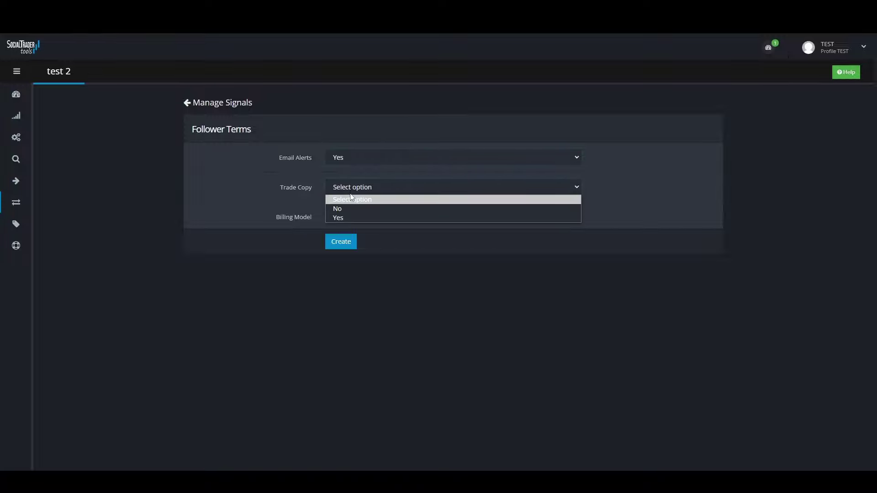
click(342, 217)
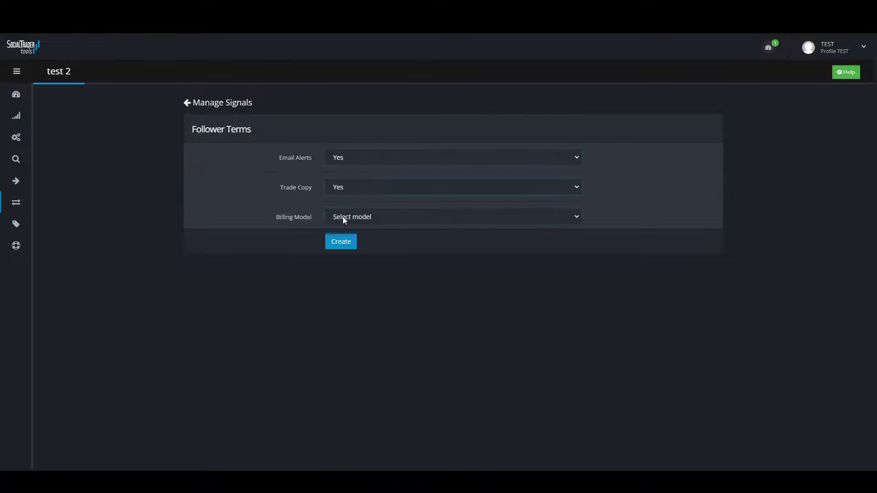
Set the term's billing model to Recurring Fee with a 1-week trial period and a 1-month renewal period.
click(381, 216)
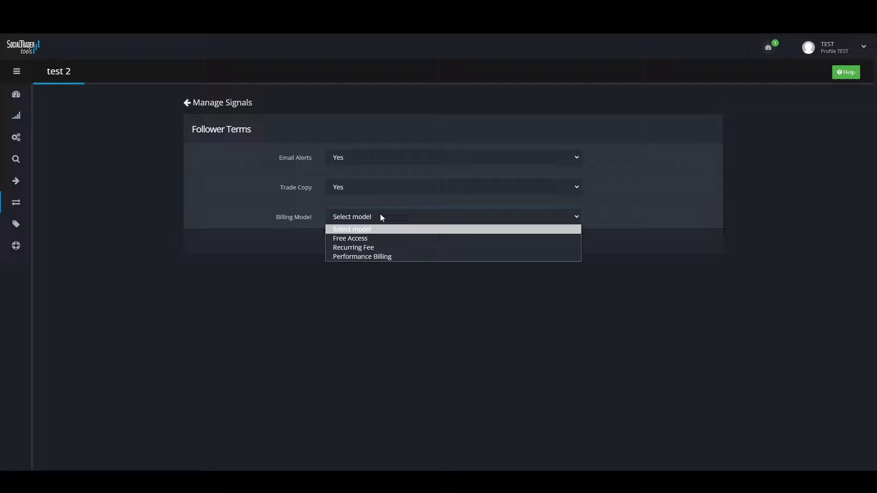
click(373, 238)
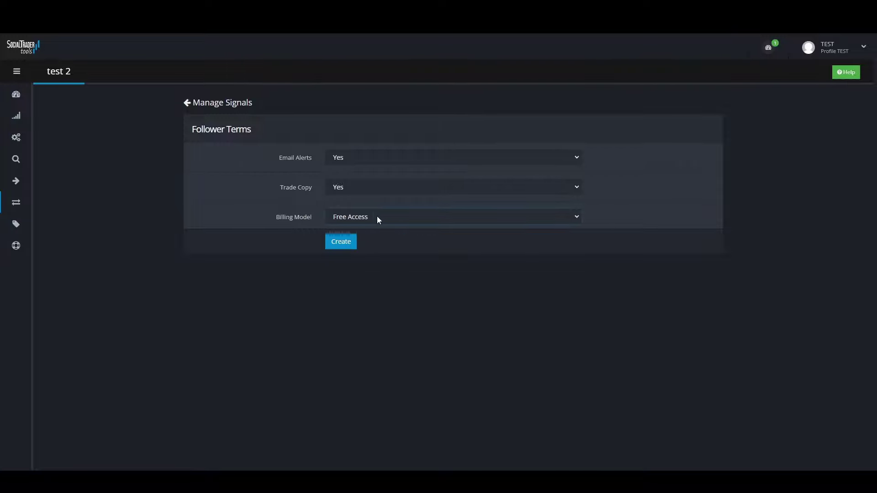
click(358, 218)
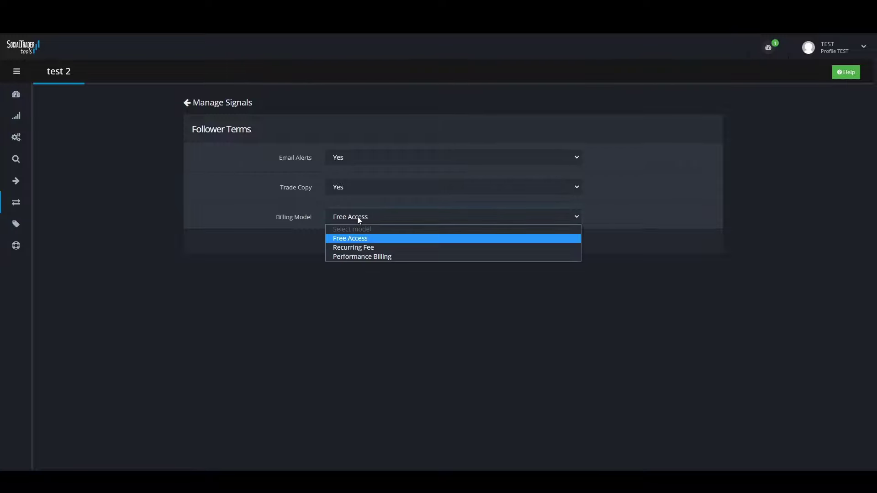
click(371, 247)
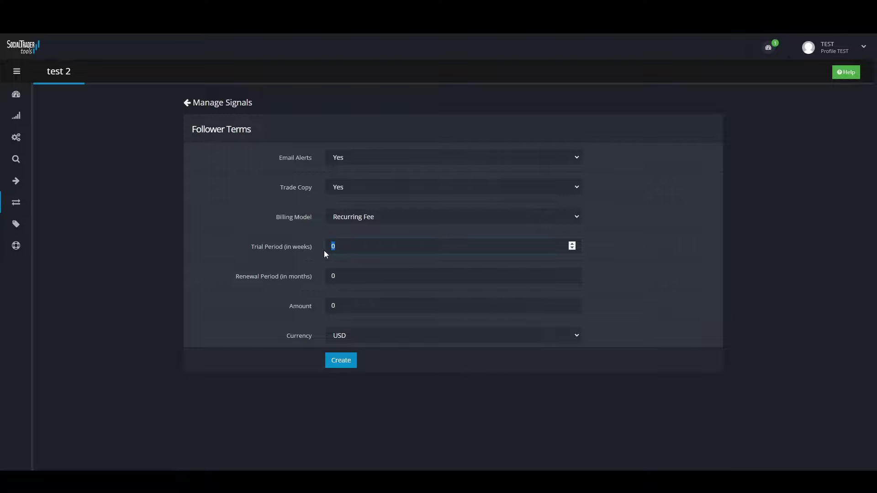
text(1)
drag(340, 279, 328, 279)
text(1)
Set the recurring fee amount to 20 in USD and create the follower term.
drag(345, 305, 326, 308)
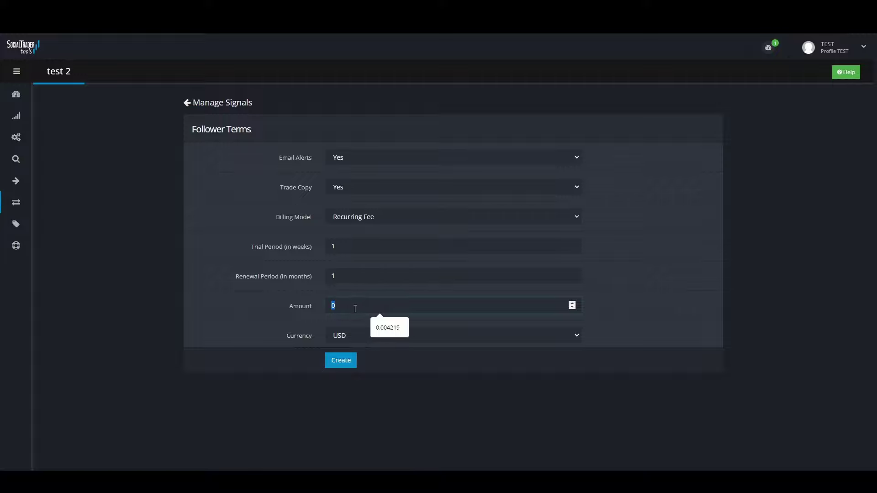
text(20)
click(621, 311)
click(349, 338)
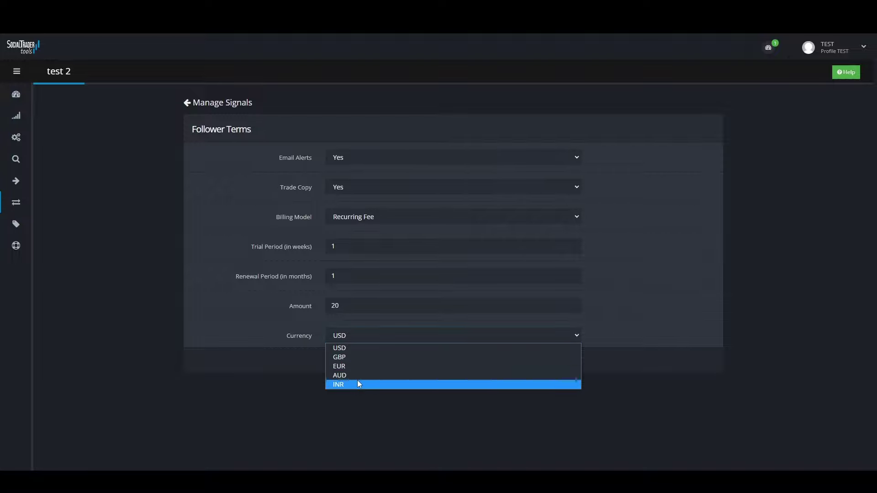
click(360, 349)
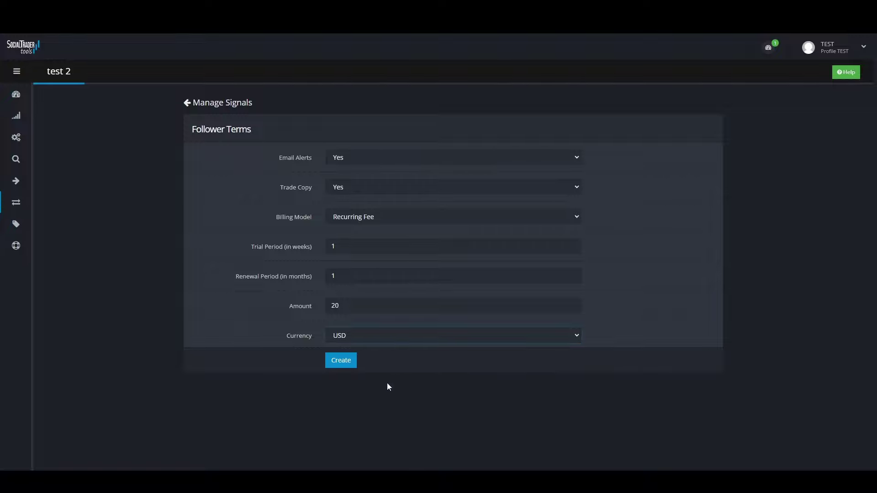
click(347, 361)
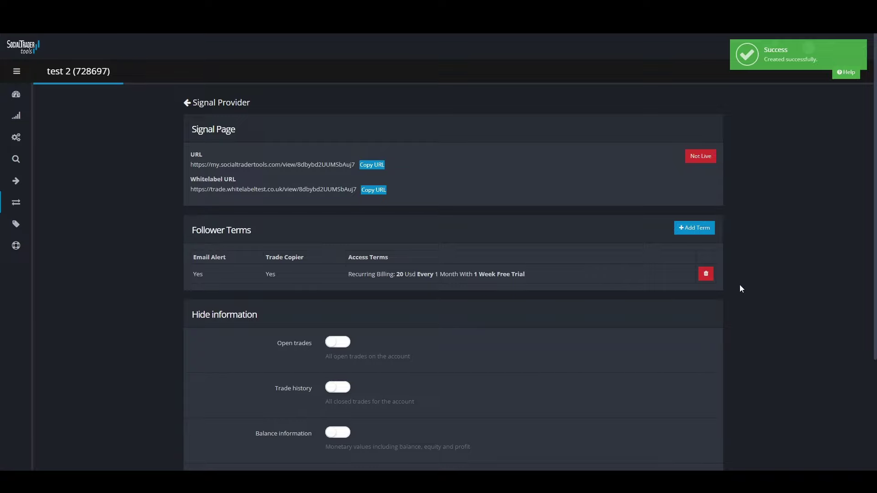
Try hiding the balance information and account details on the signal page, switching both options on and back off.
scroll(825, 261, down, 3)
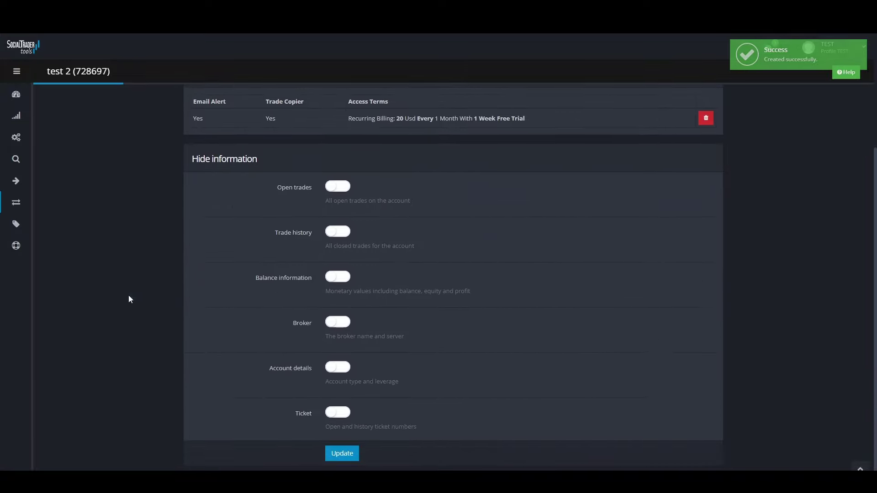
mouse_move(114, 221)
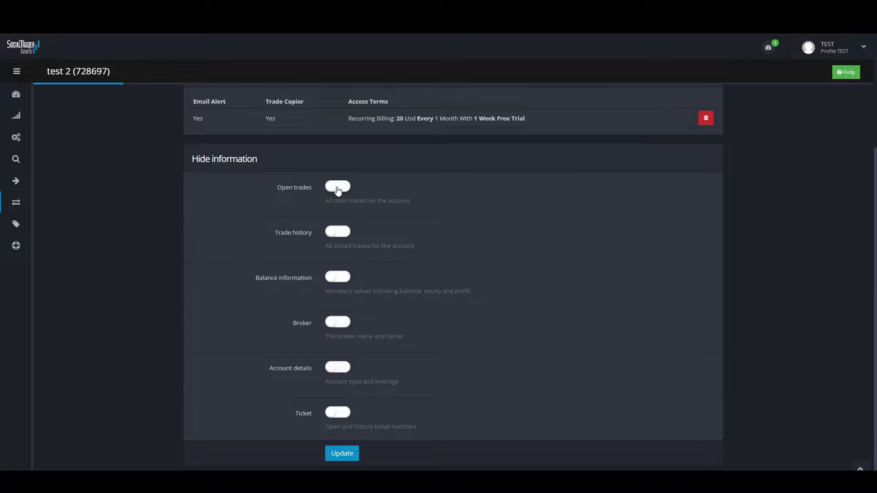
click(345, 278)
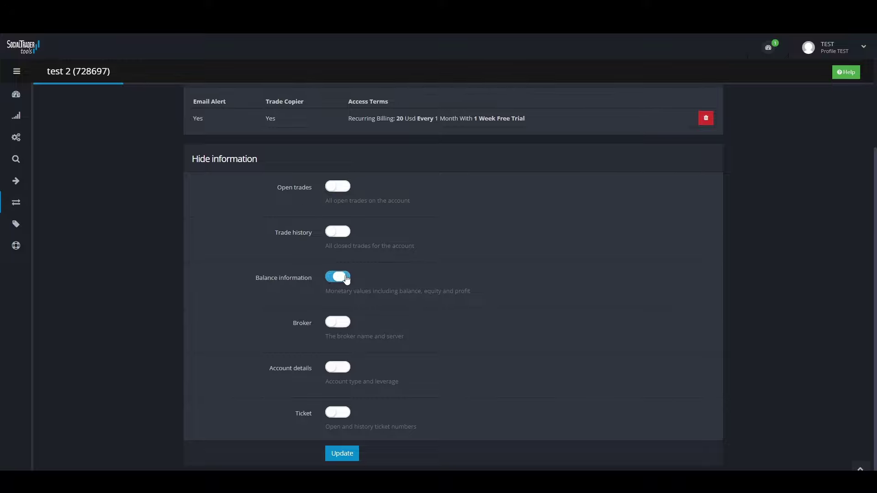
click(347, 371)
click(337, 368)
click(337, 277)
scroll(522, 326, up, 4)
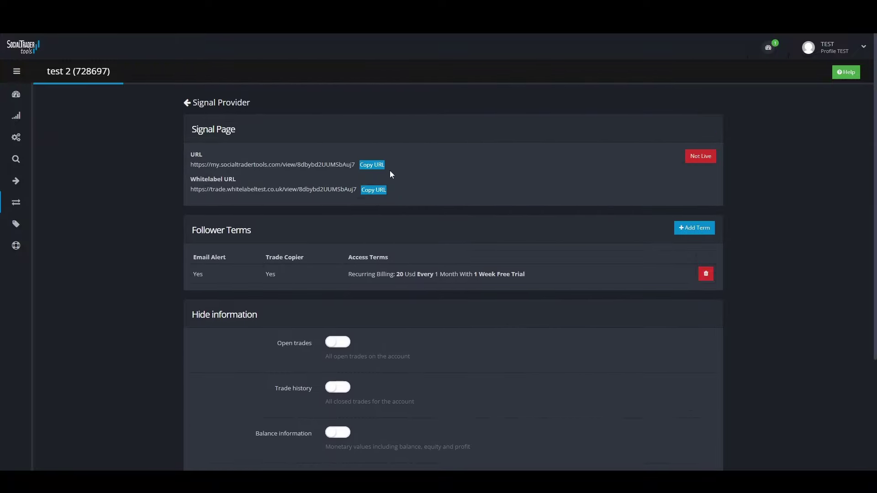
Copy the standard signal page URL and update the signal mode to Live.
click(375, 170)
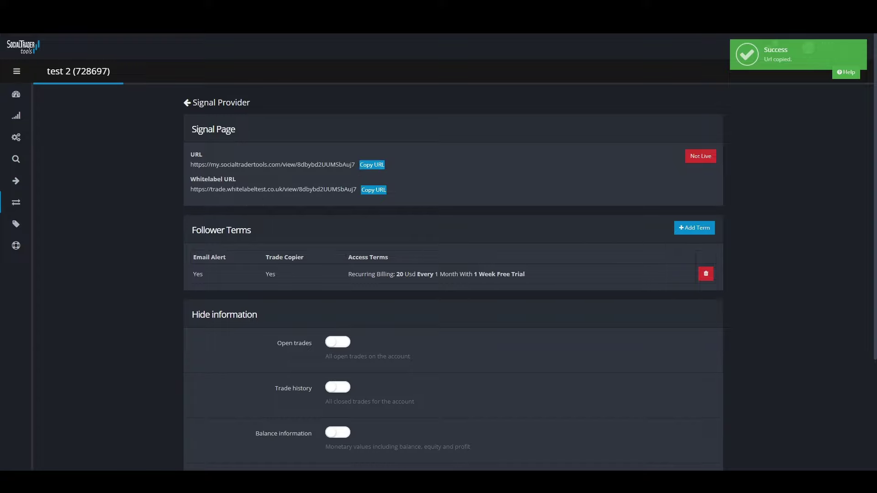
click(710, 159)
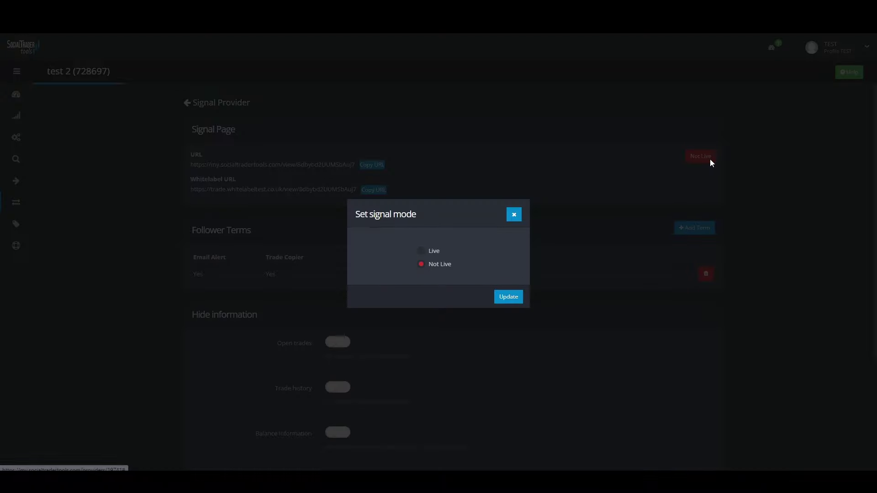
click(421, 250)
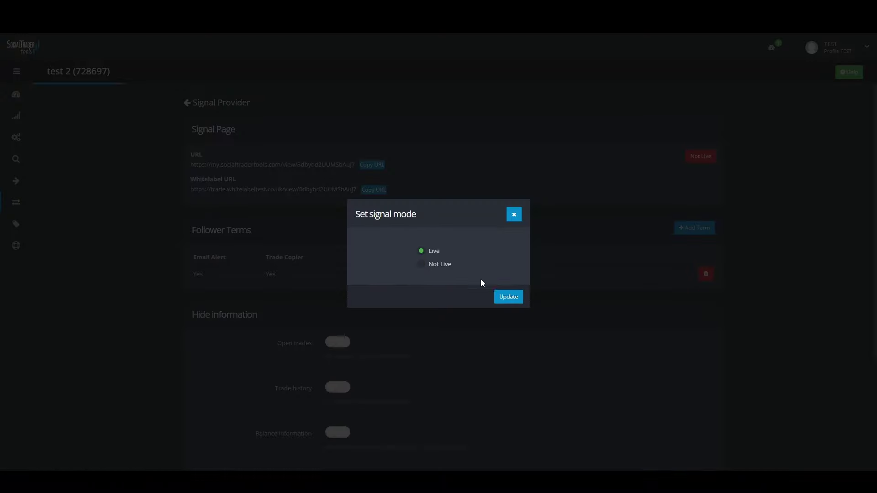
click(504, 298)
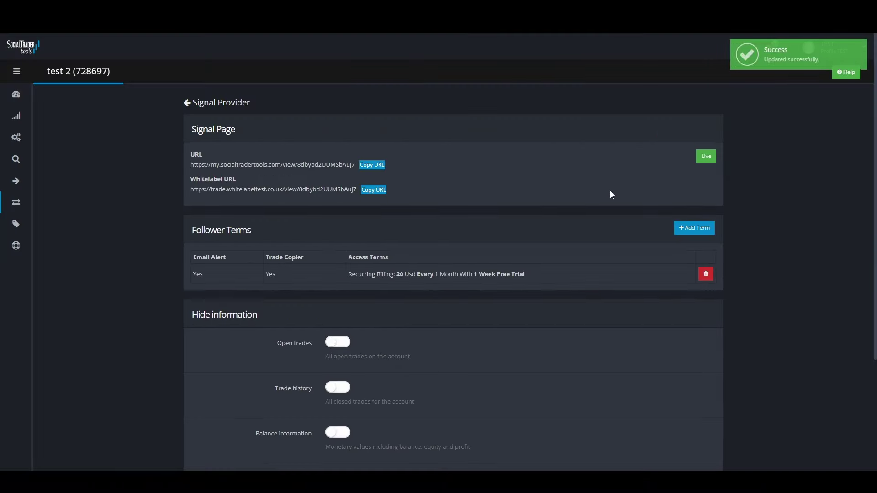
Copy the standard signal page URL again and open it to review the public page's performance chart and trading stats.
click(371, 165)
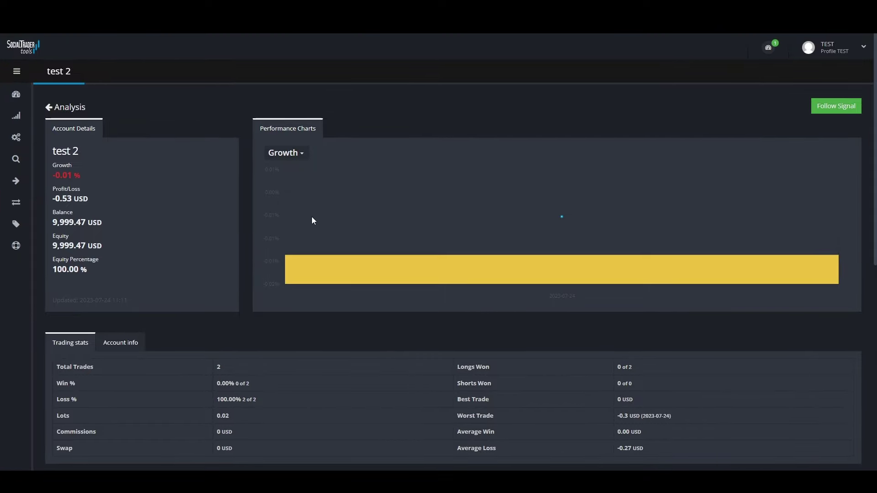
scroll(289, 209, down, 6)
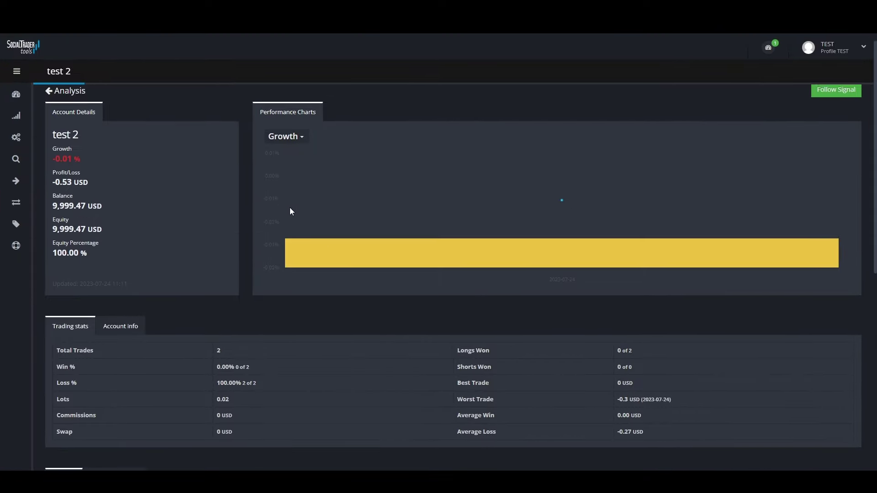
scroll(288, 209, up, 6)
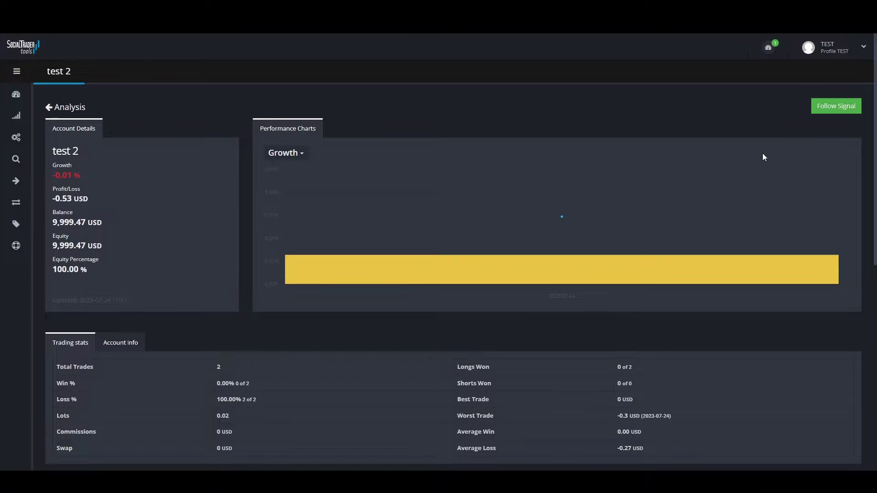